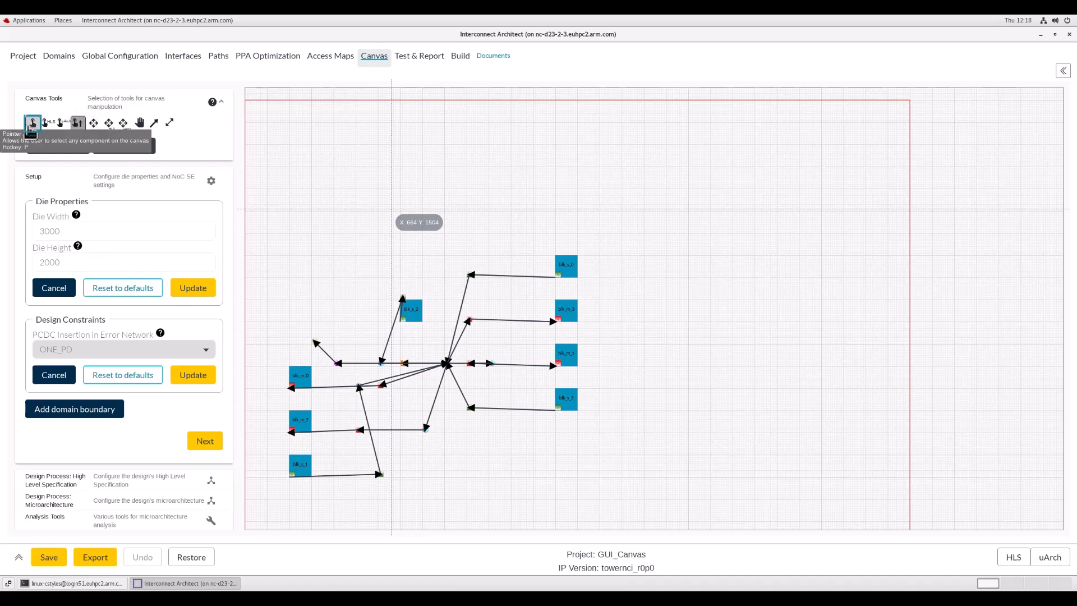
- Inspect the properties of the amni_m_3_if and u_merged_pcdc0_01 instances using the Instance Pointer tool
left_click(32, 124)
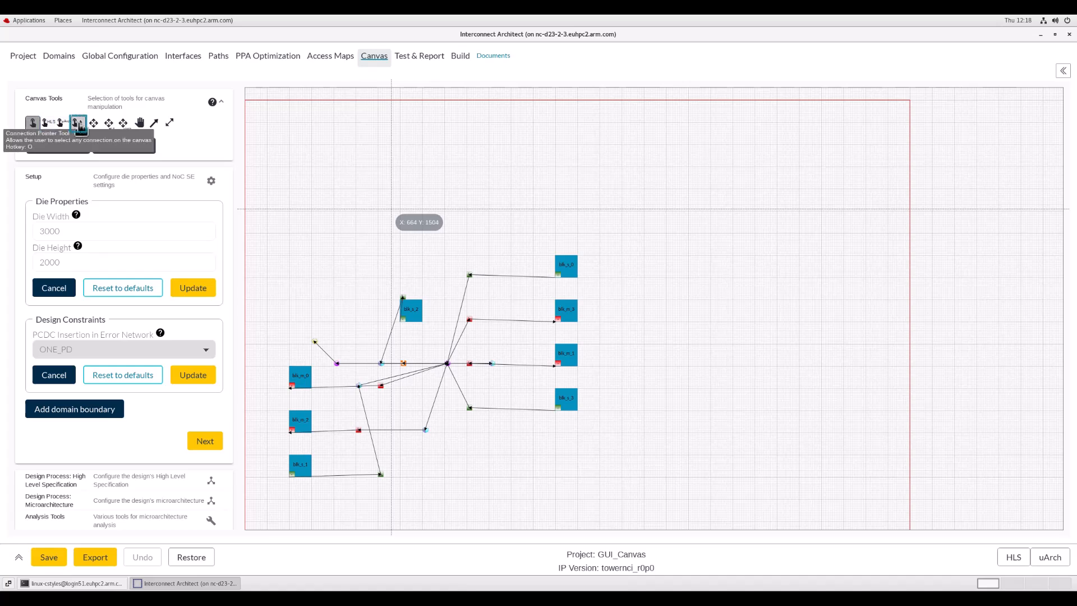
left_click(79, 124)
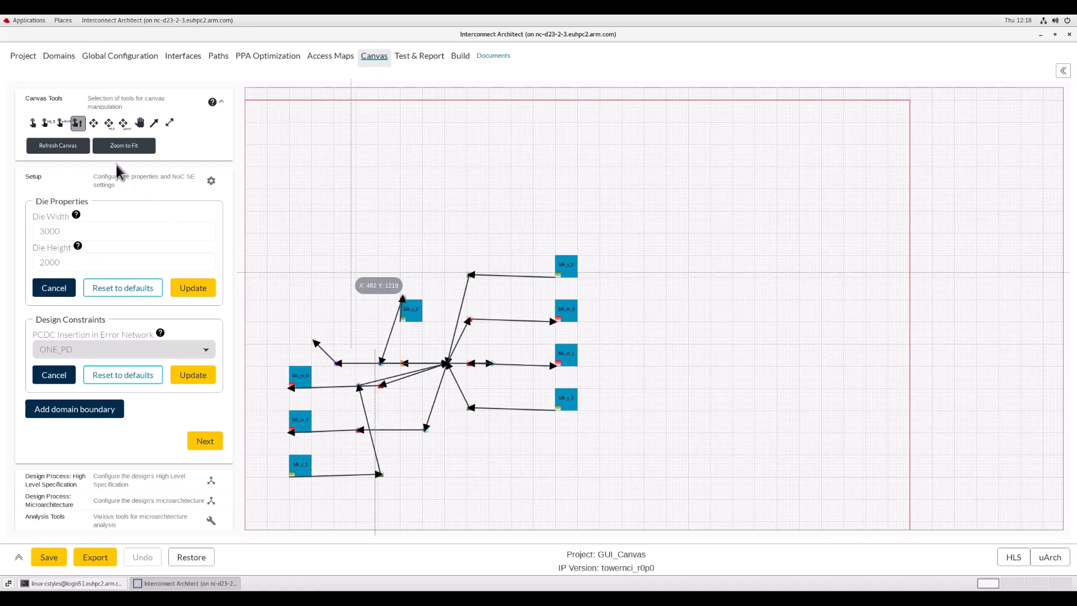
left_click(63, 124)
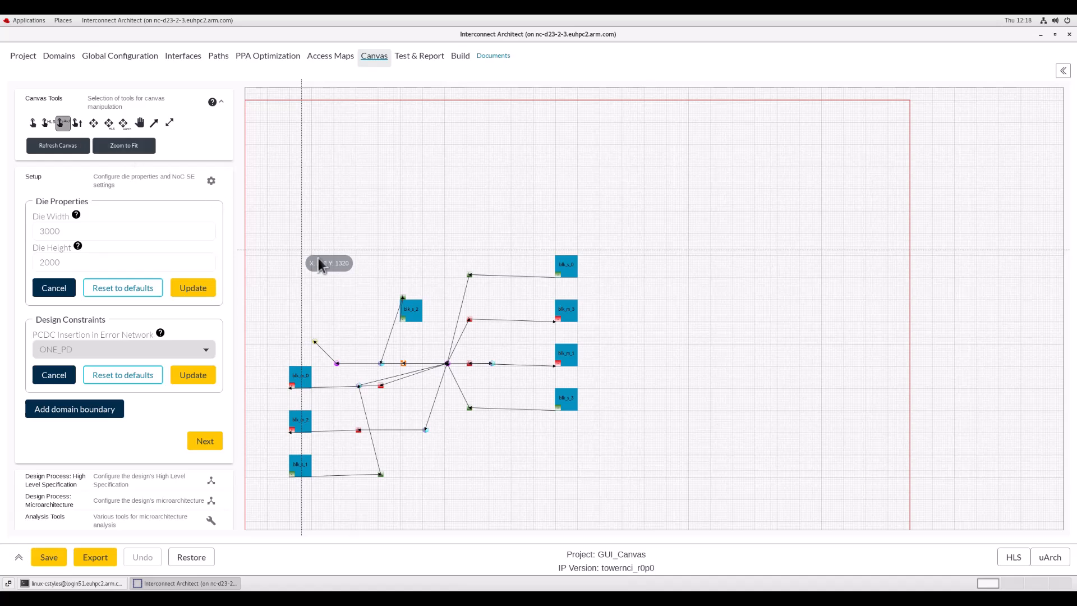
left_click(469, 319)
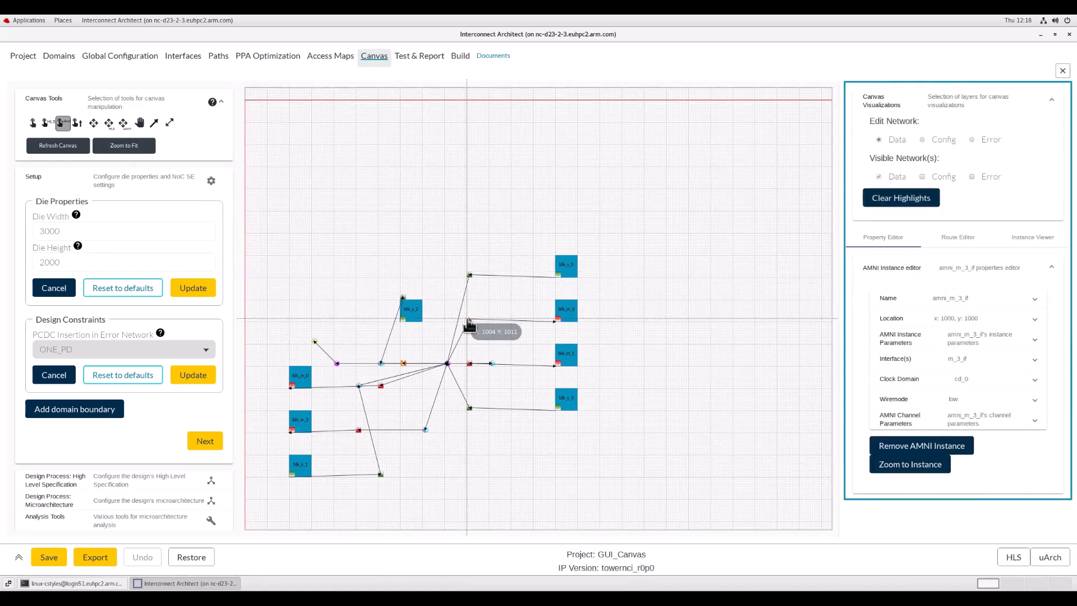
left_click(492, 364)
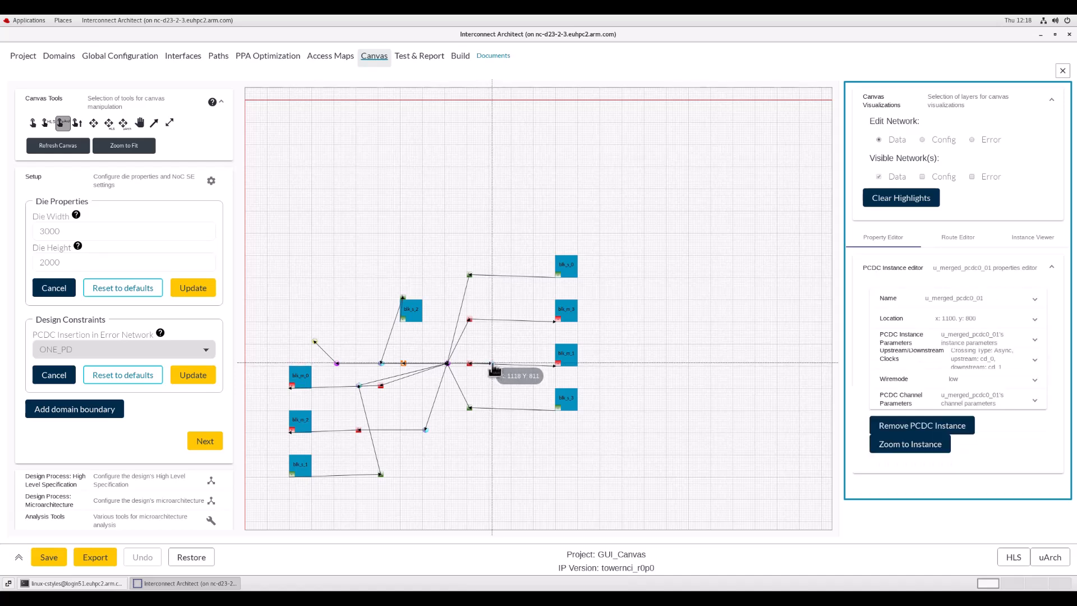
- Examine the canvas layout up close around blk_s_0, blk_m_3 and the purple node near blk_m_0
left_click(139, 123)
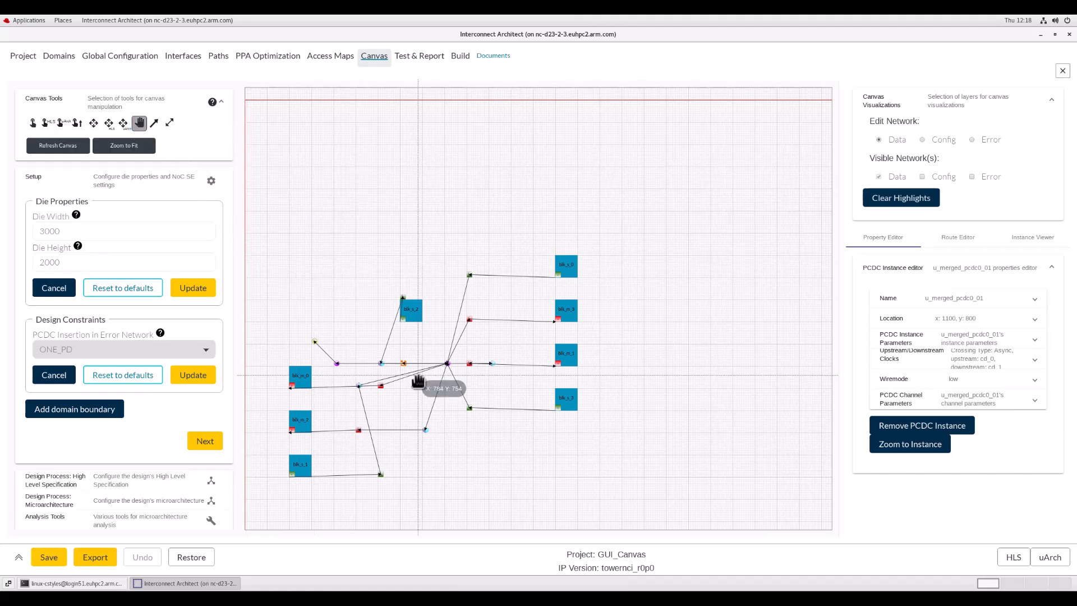
scroll(418, 381, "up", 2)
scroll(418, 381, "up", 1)
left_click_drag(437, 385, 392, 372)
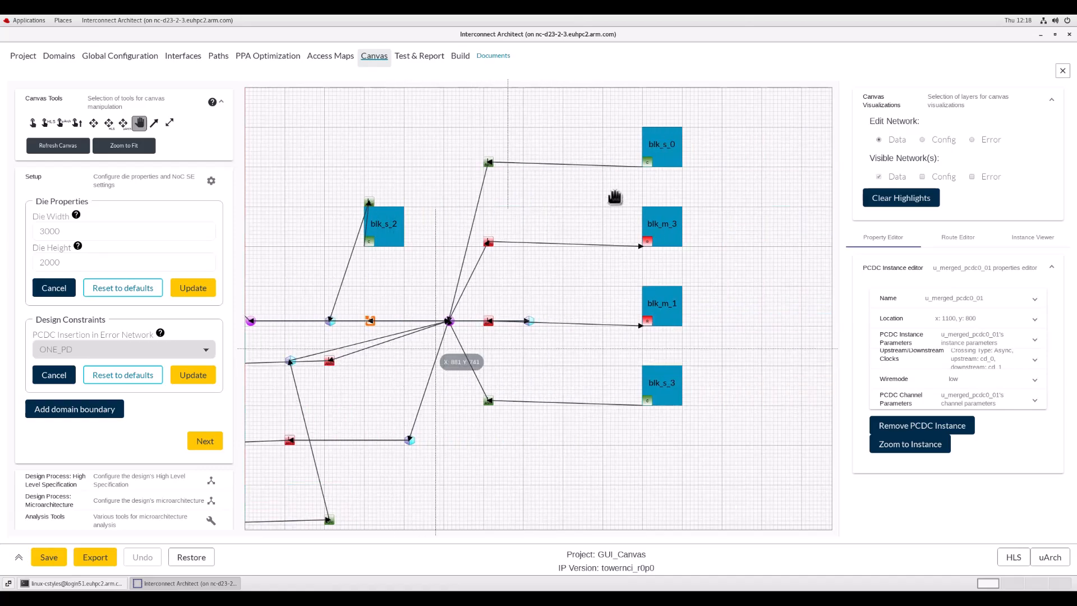
scroll(646, 171, "up", 3)
scroll(645, 172, "up", 5)
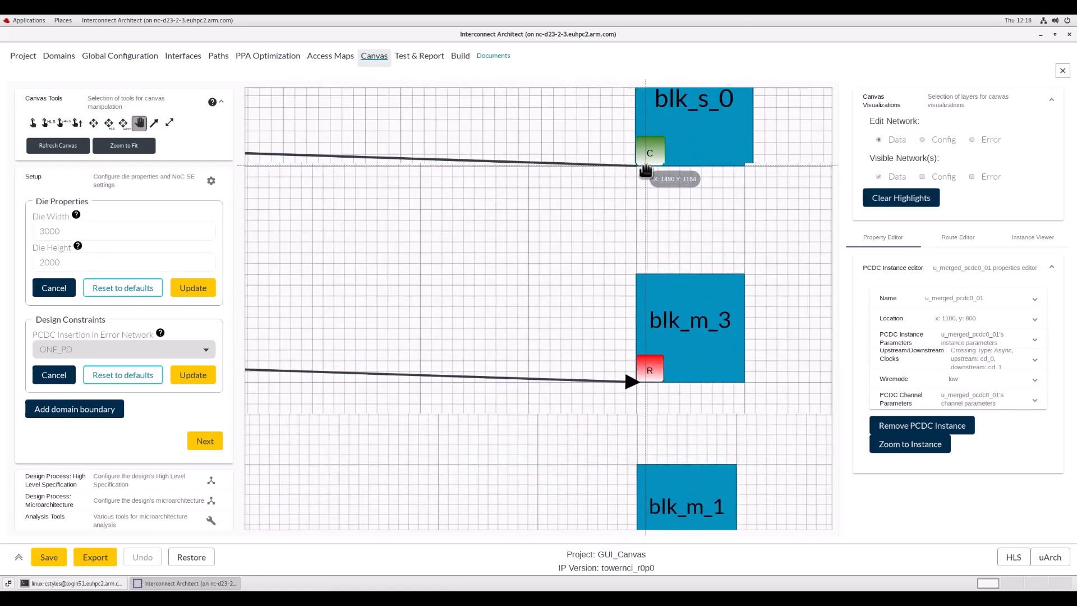
scroll(658, 131, "up", 2)
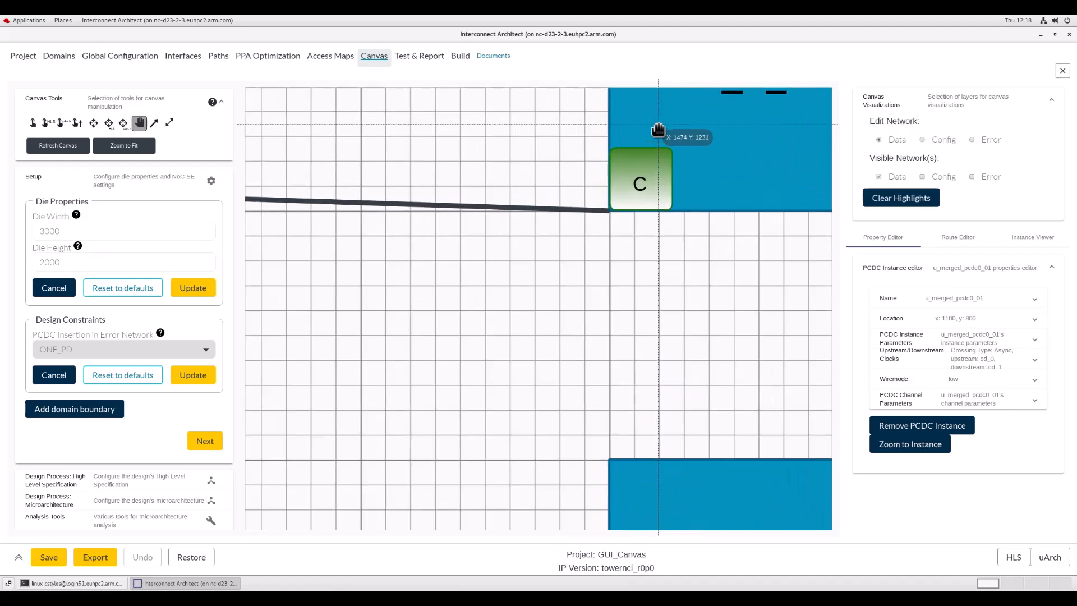
scroll(658, 130, "down", 8)
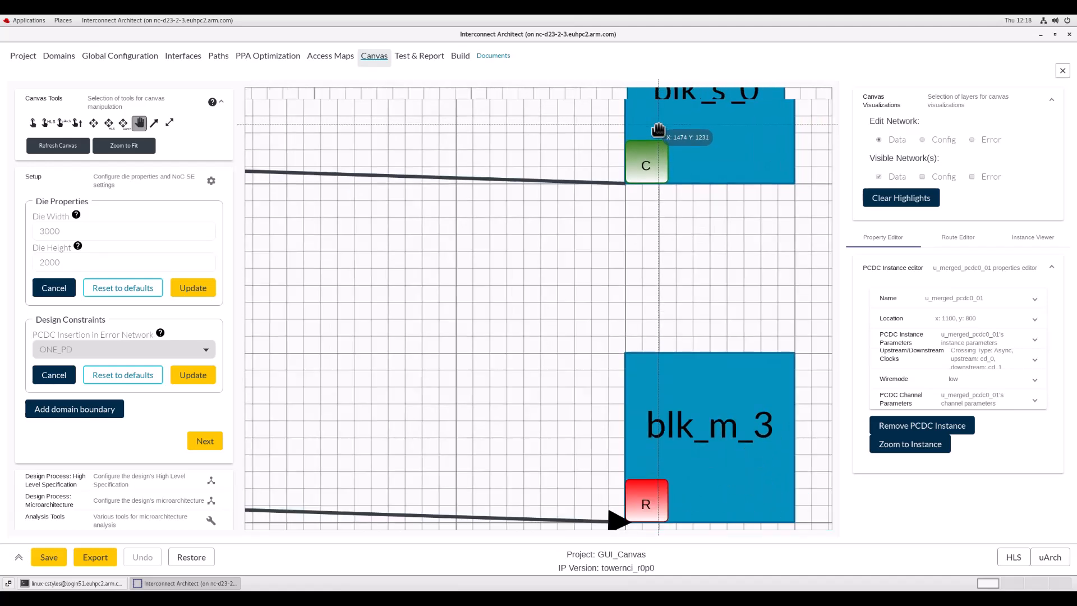
scroll(659, 130, "down", 6)
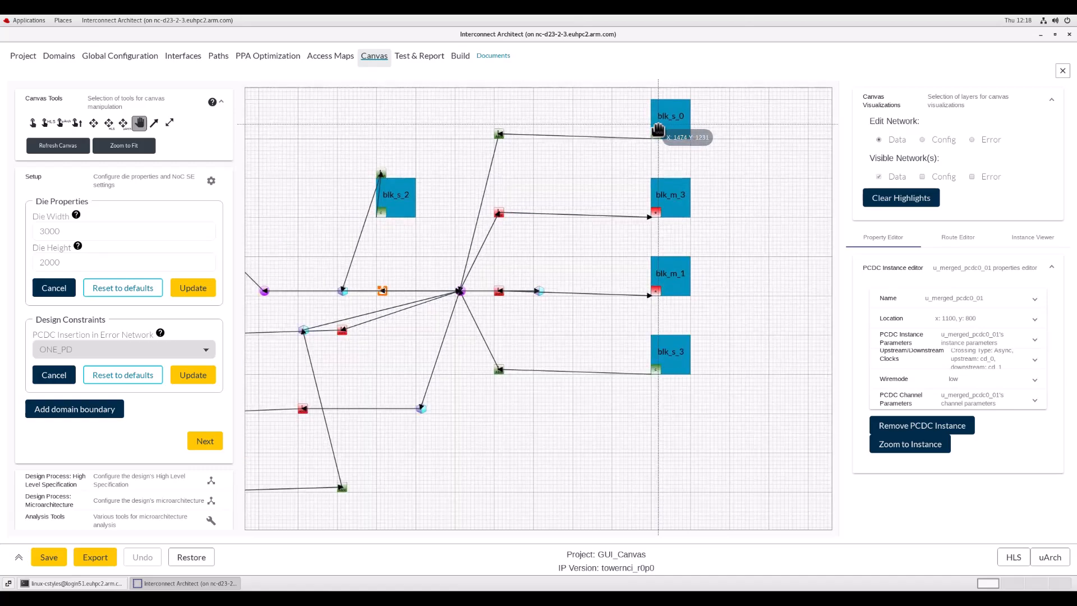
scroll(335, 259, "up", 8)
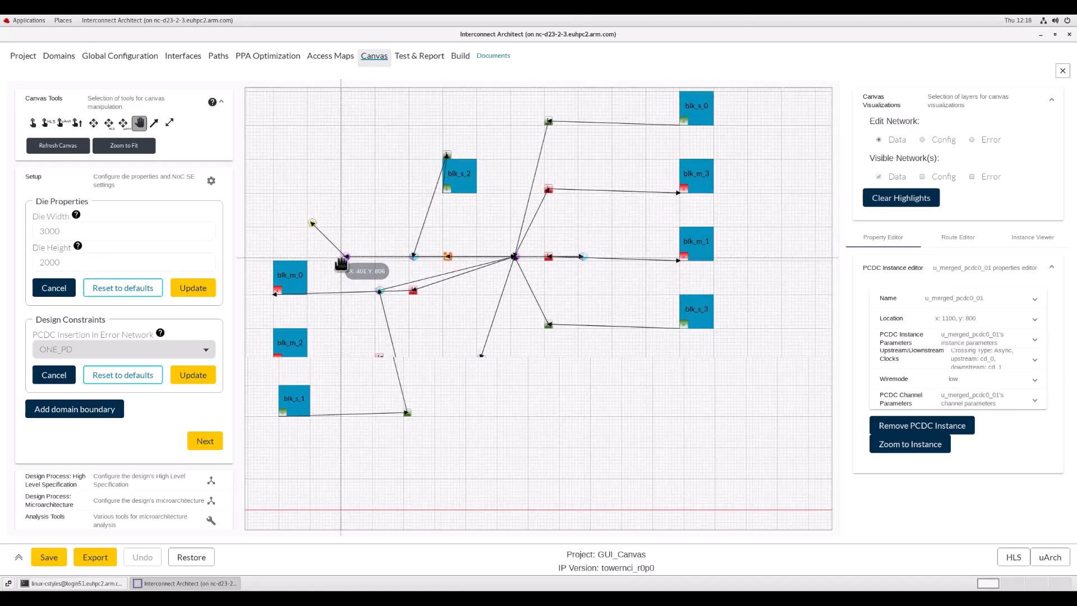
scroll(341, 264, "up", 2)
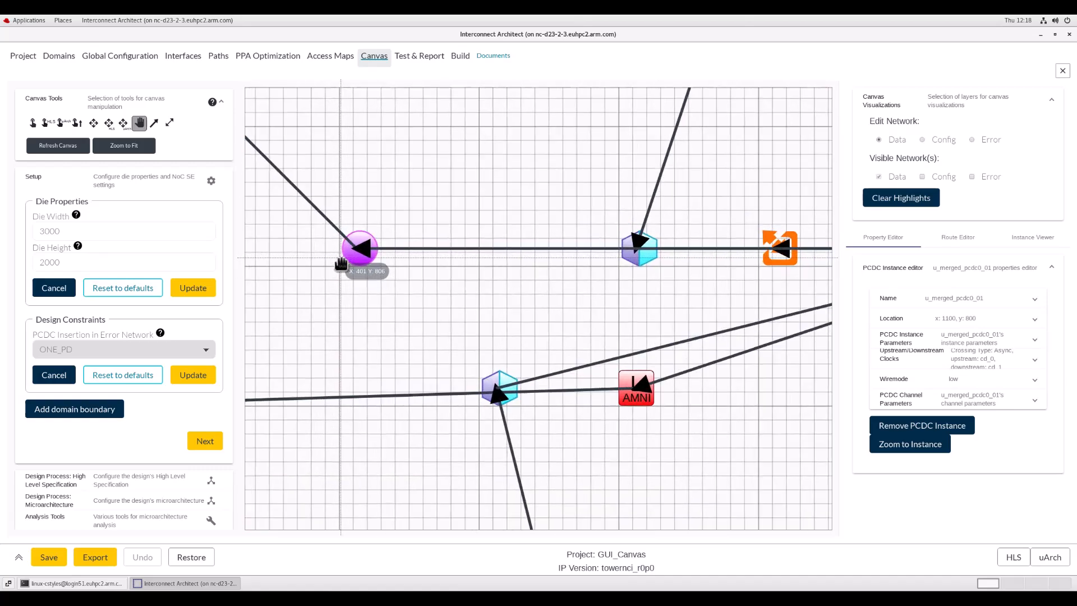
scroll(341, 264, "down", 8)
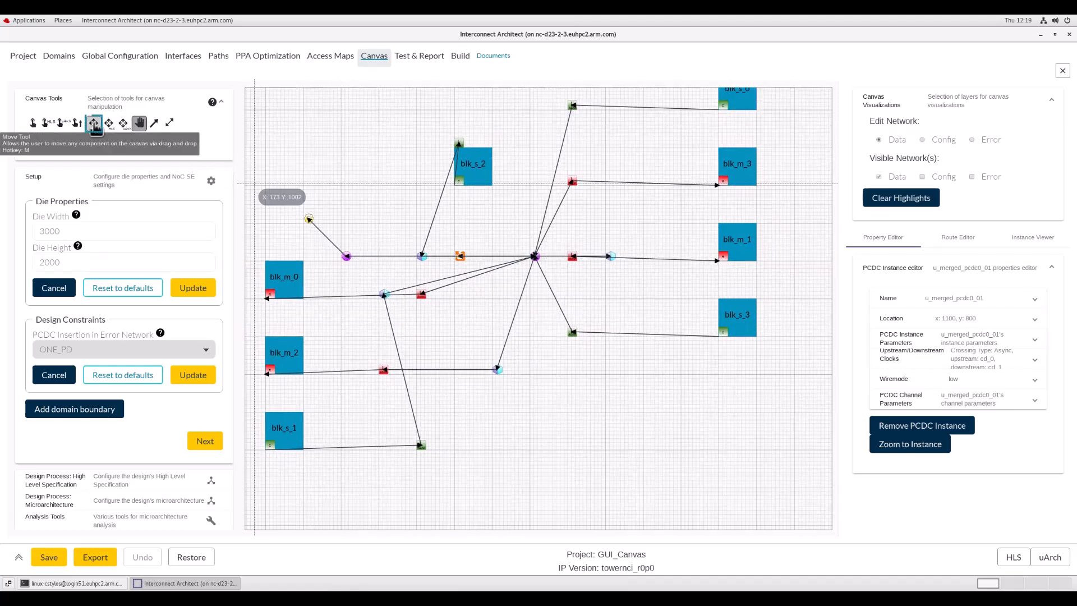
- Move blk_s_3 down by about 100 units and relocate its connected instance to about x 1100, y 500
left_click(109, 123)
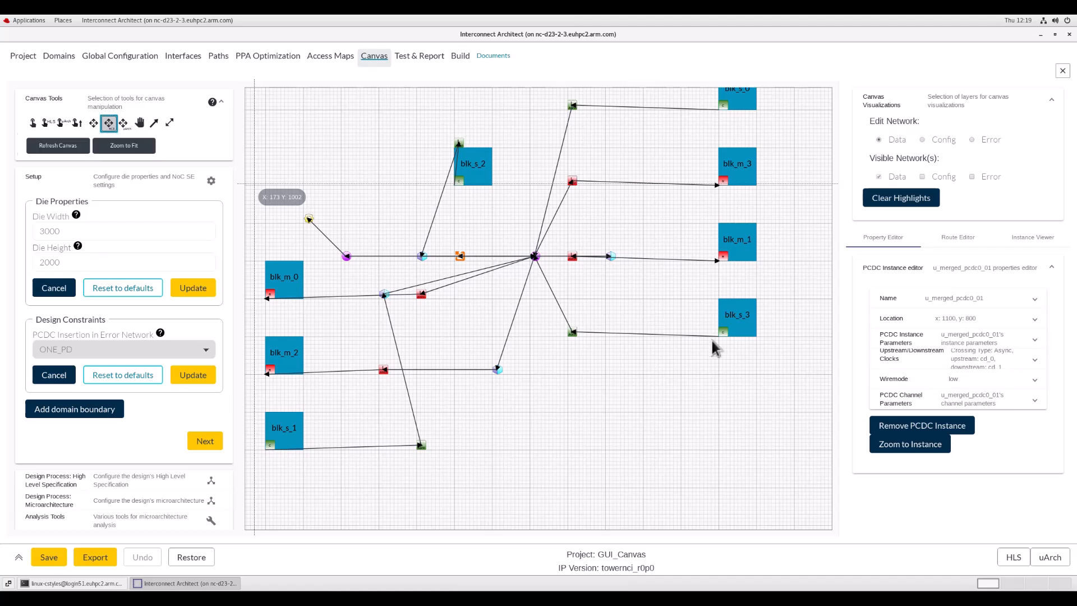
left_click_drag(738, 319, 741, 353)
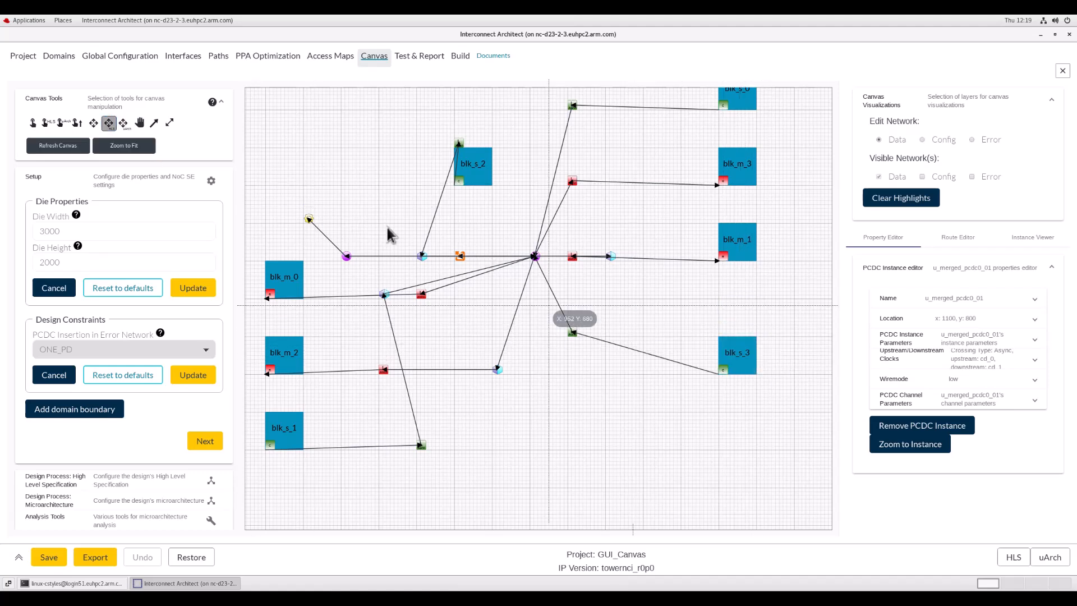
left_click(126, 127)
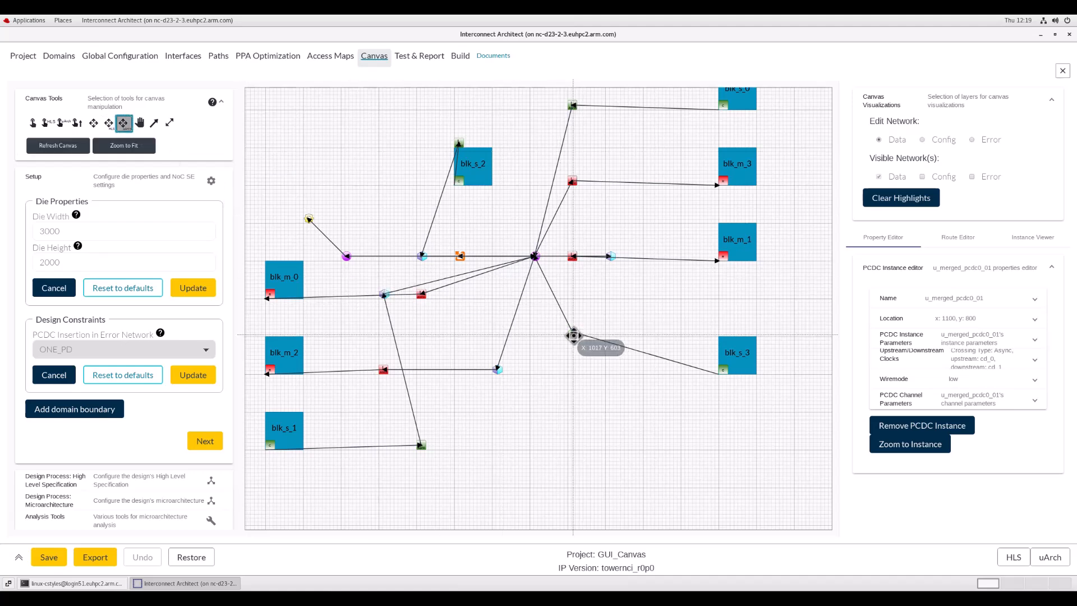
left_click_drag(572, 337, 632, 372)
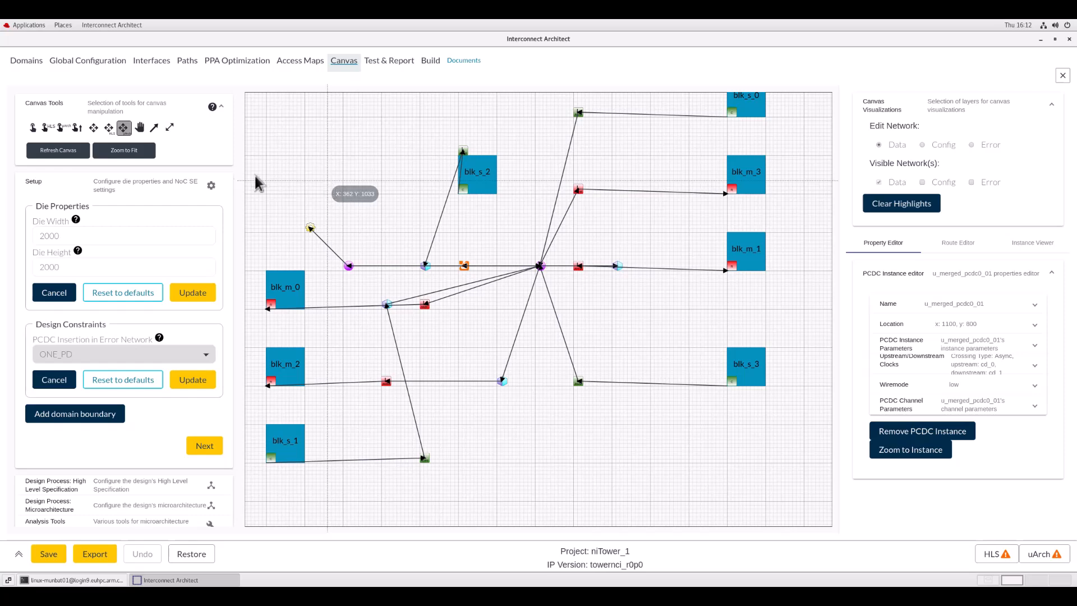
- Remove the connection from u_C2053_RespM_ReqE to cfgni_pd_0 and redraw it with the Connector tool
left_click(77, 128)
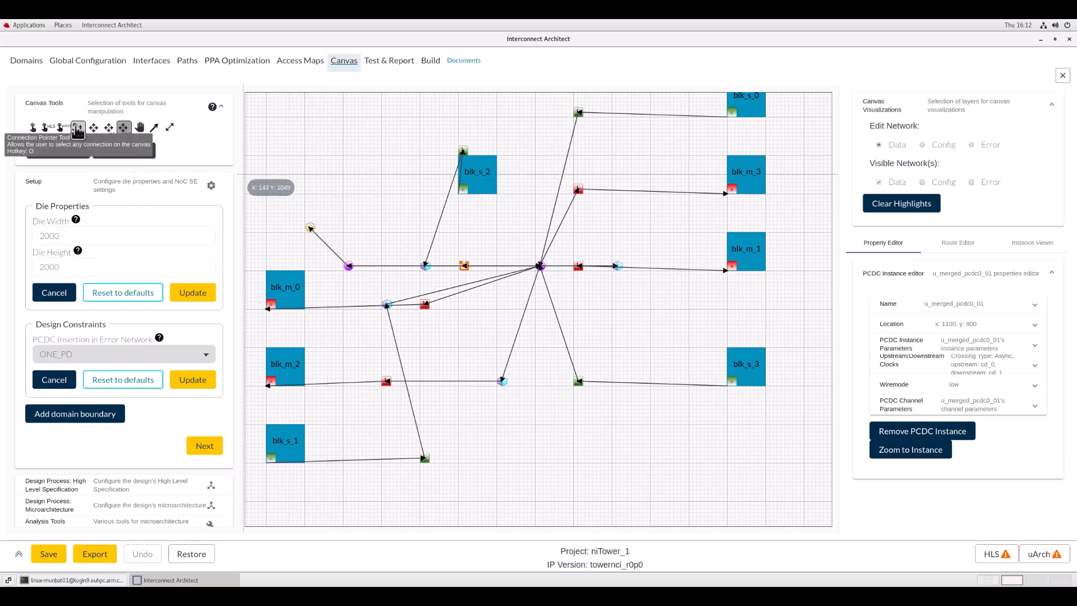
left_click(322, 243)
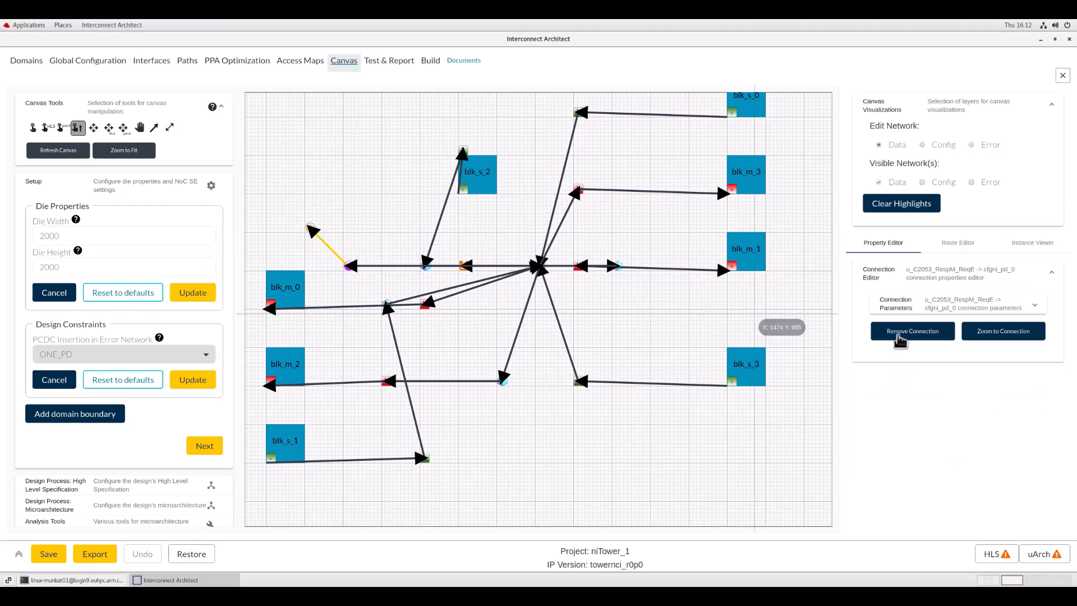
left_click(900, 338)
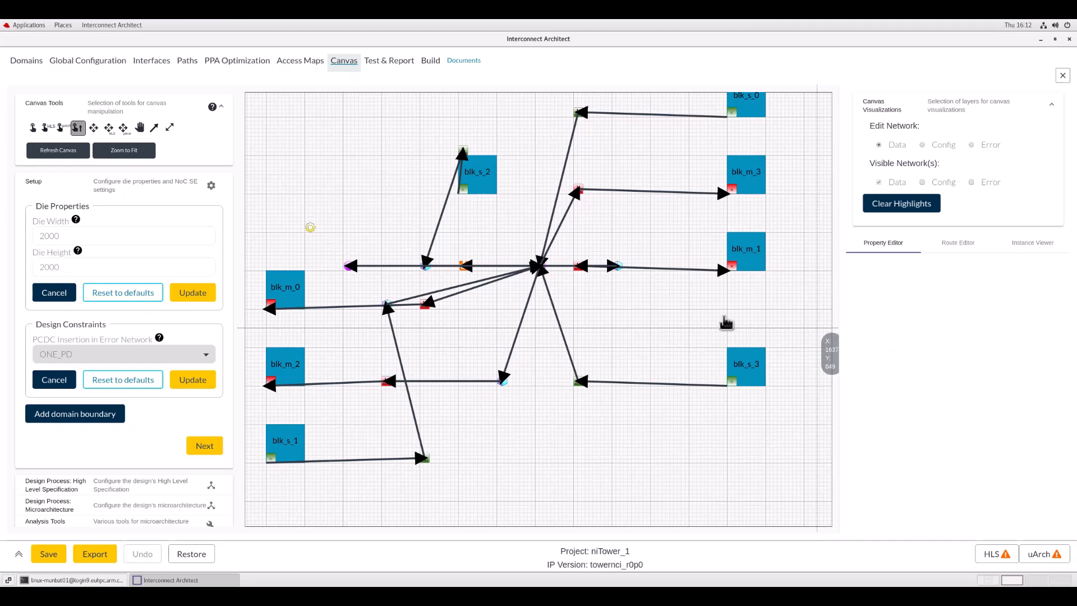
left_click(155, 129)
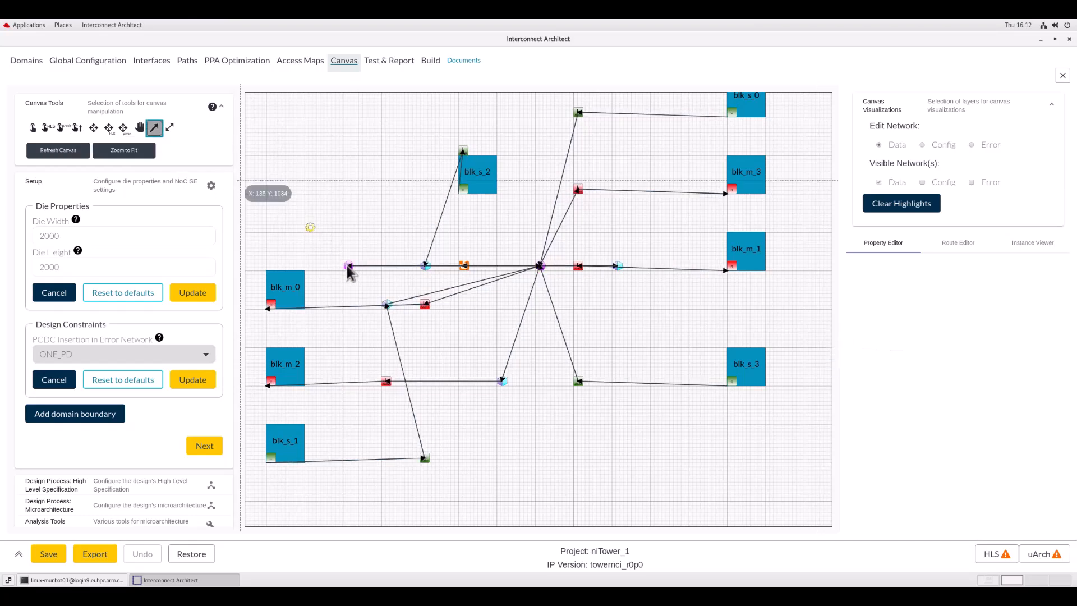
left_click_drag(334, 257, 310, 228)
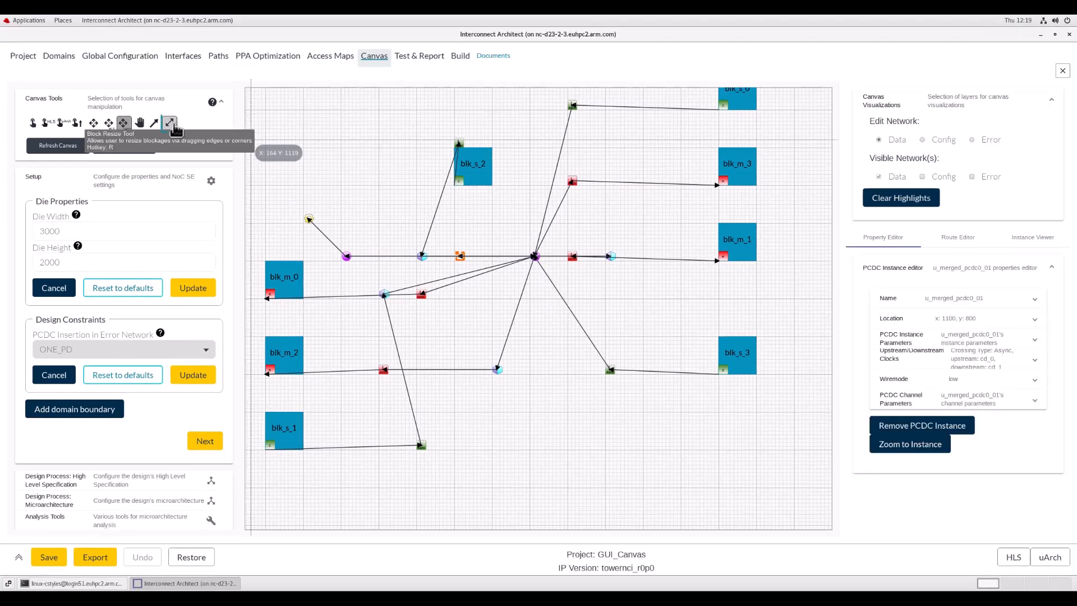
- Enlarge blk_s_3 to about twice its width and height from its lower-right corner with the Block Resize tool
left_click(170, 123)
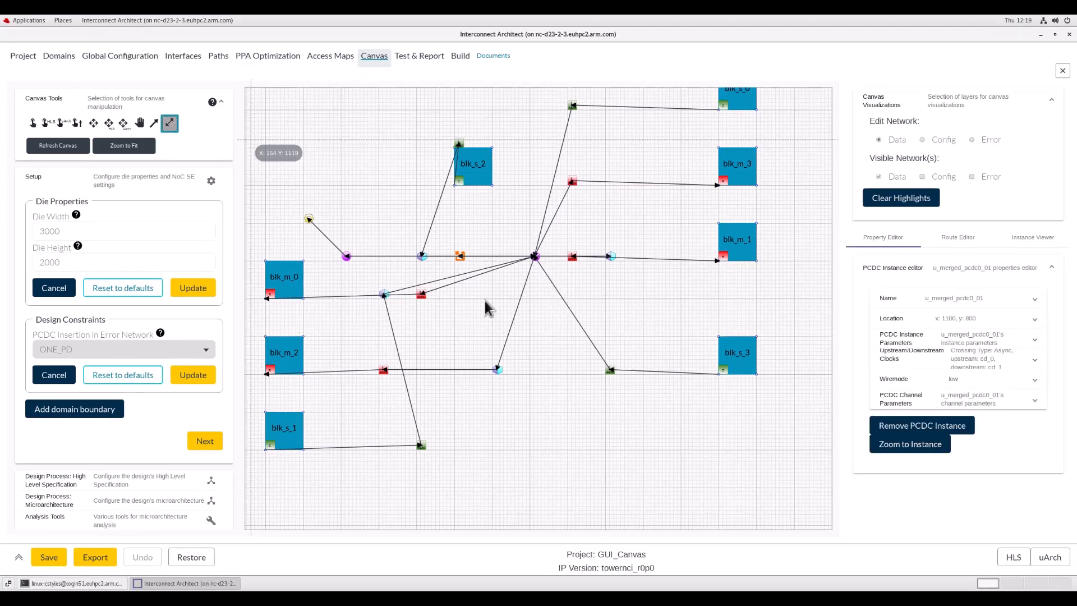
left_click_drag(756, 374, 827, 412)
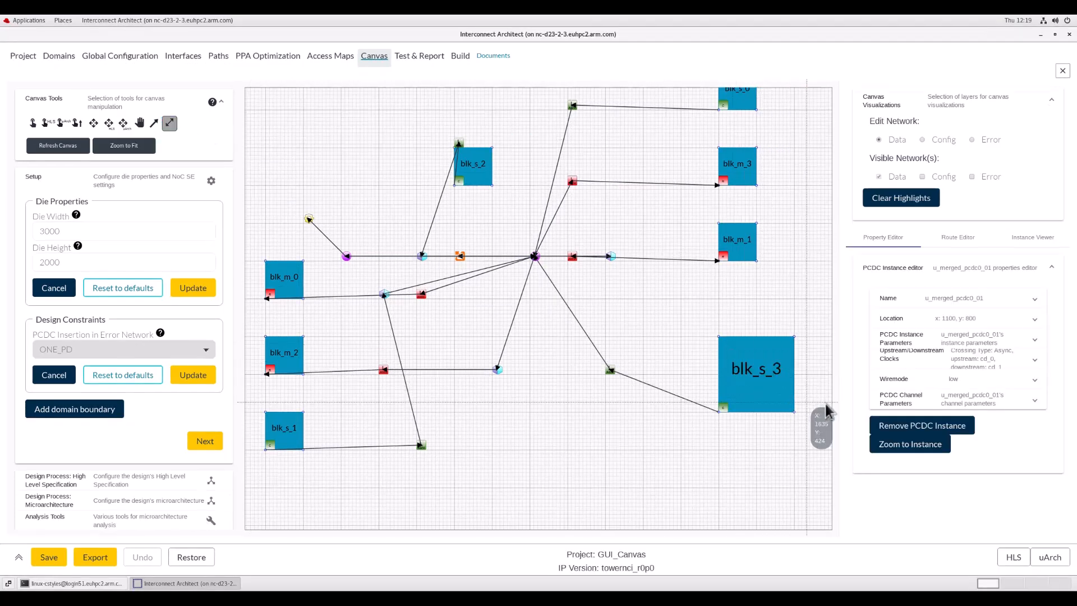
- Review the hotkey hints of the canvas tools, from the Pointer tool through to the Block Resize tool
left_click(33, 124)
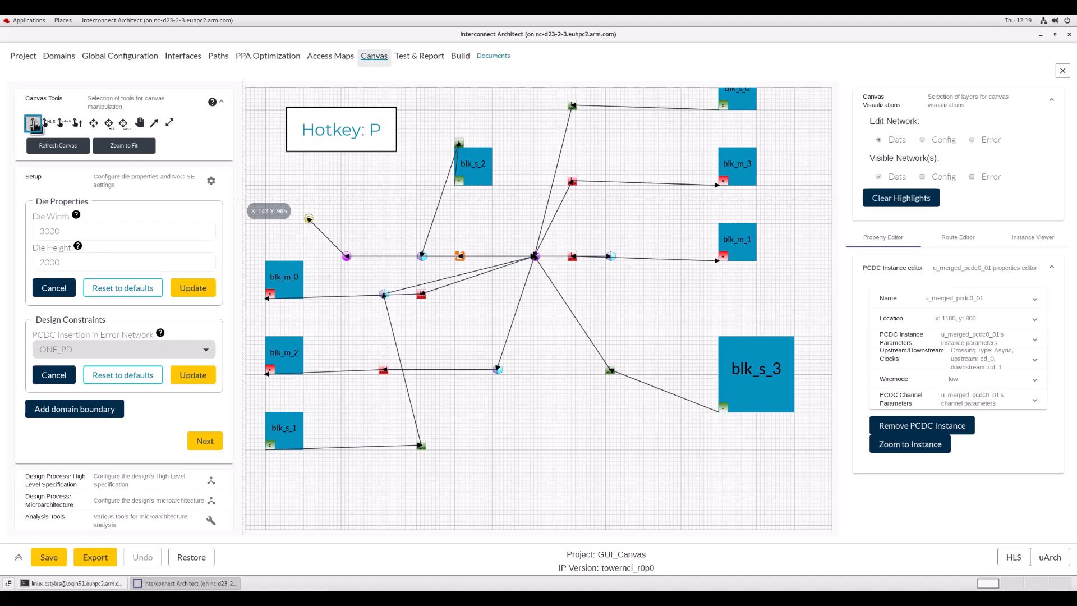
left_click(47, 124)
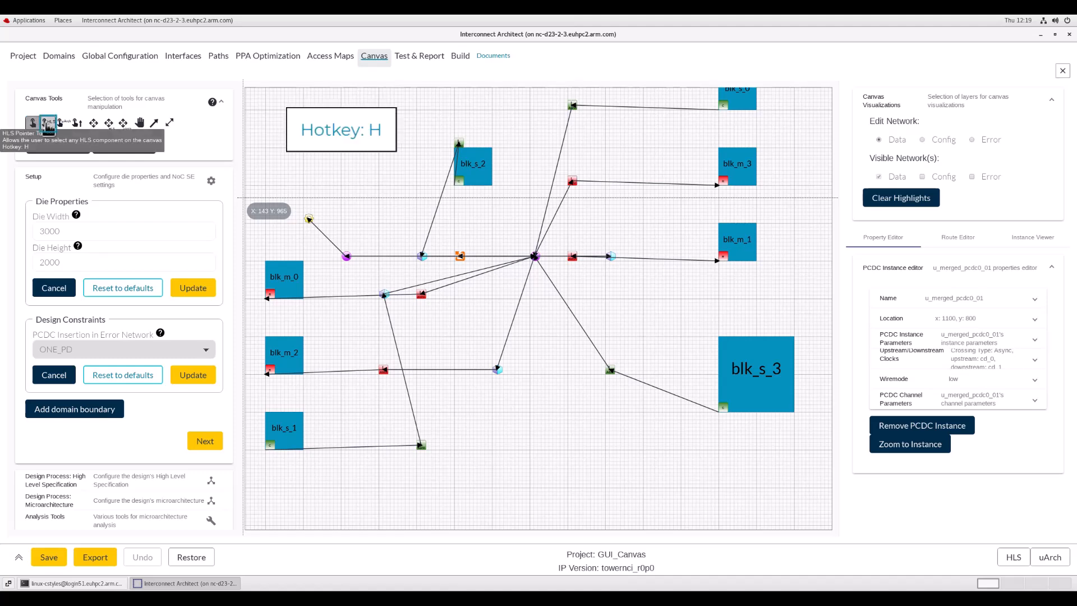
left_click(62, 124)
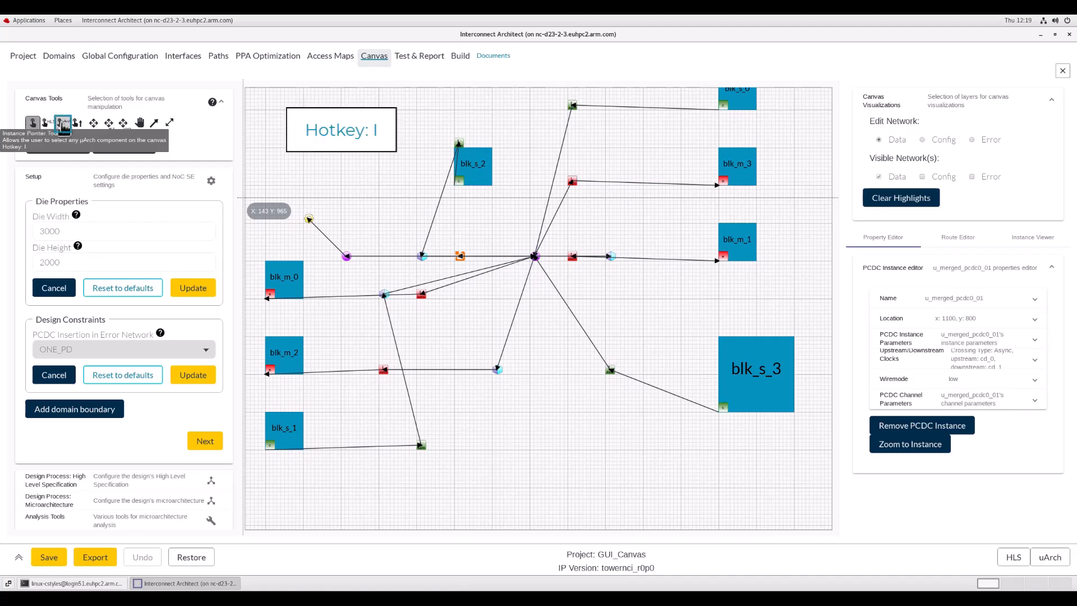
left_click(78, 124)
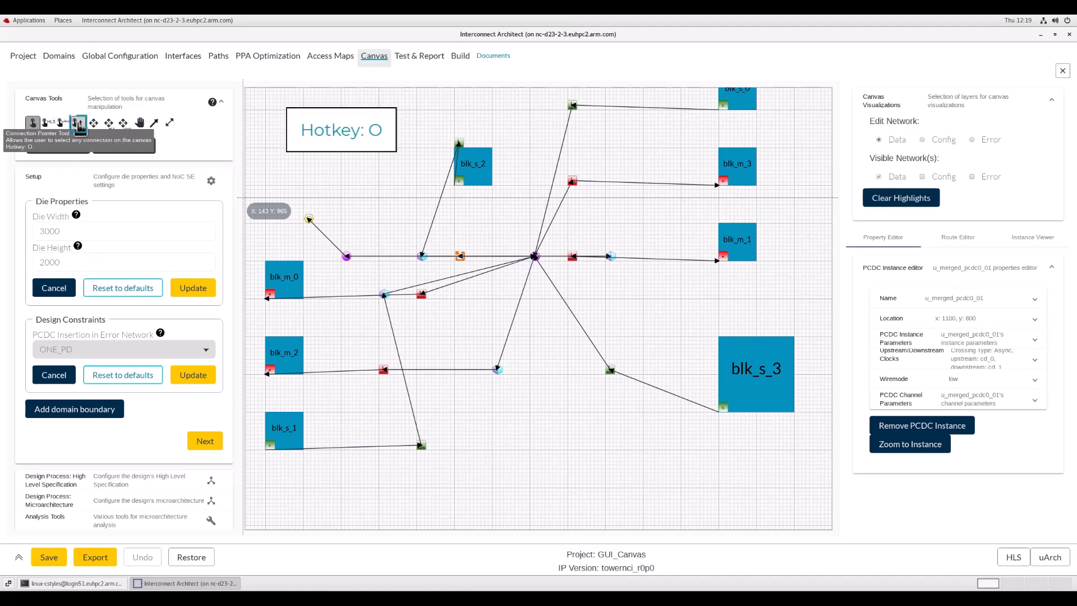
left_click(94, 125)
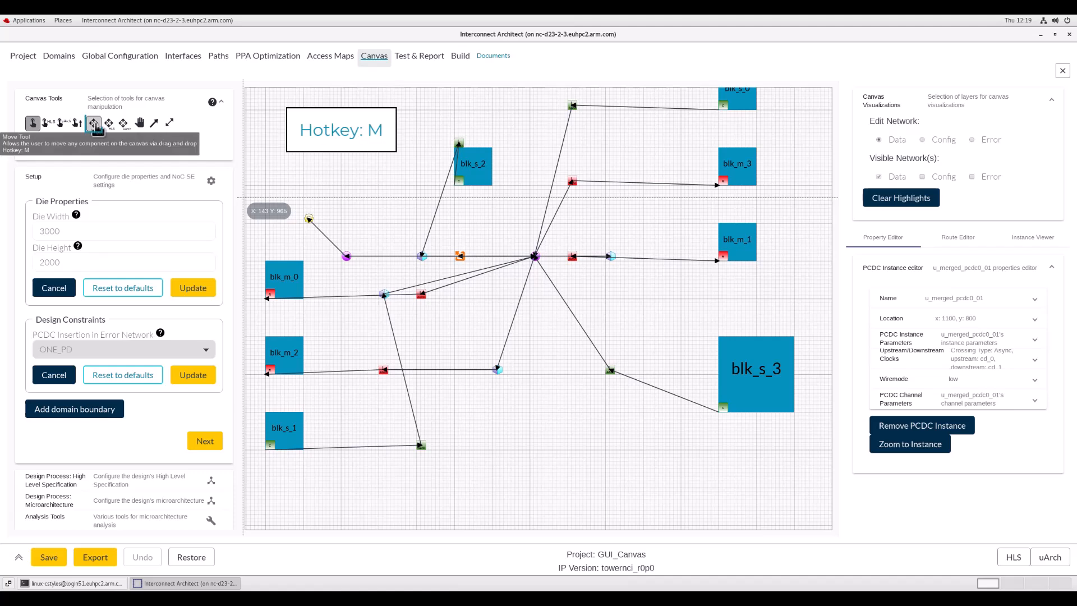
left_click(109, 124)
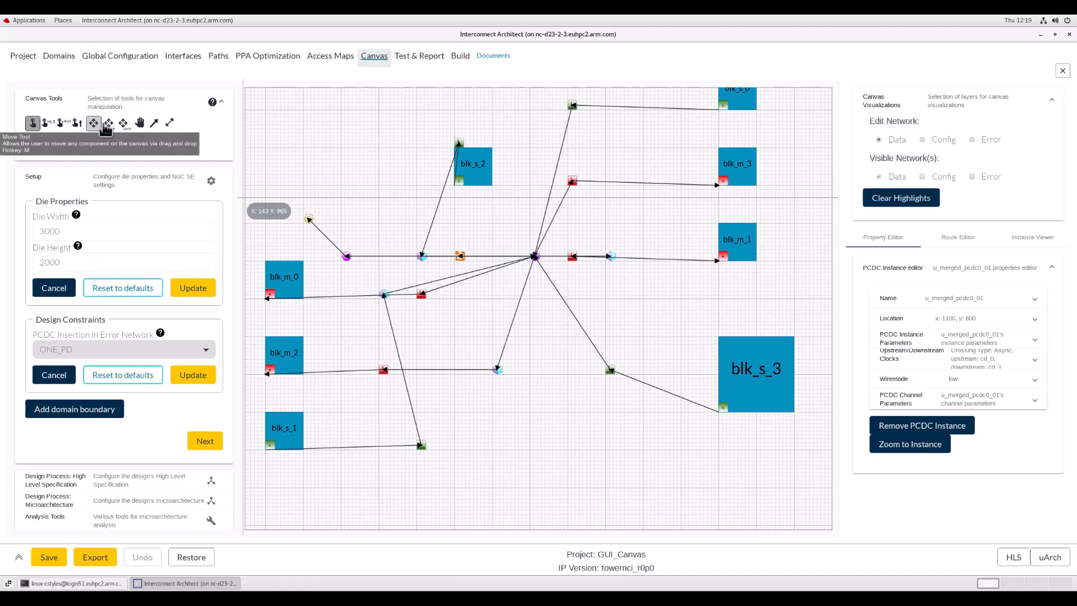
left_click(124, 123)
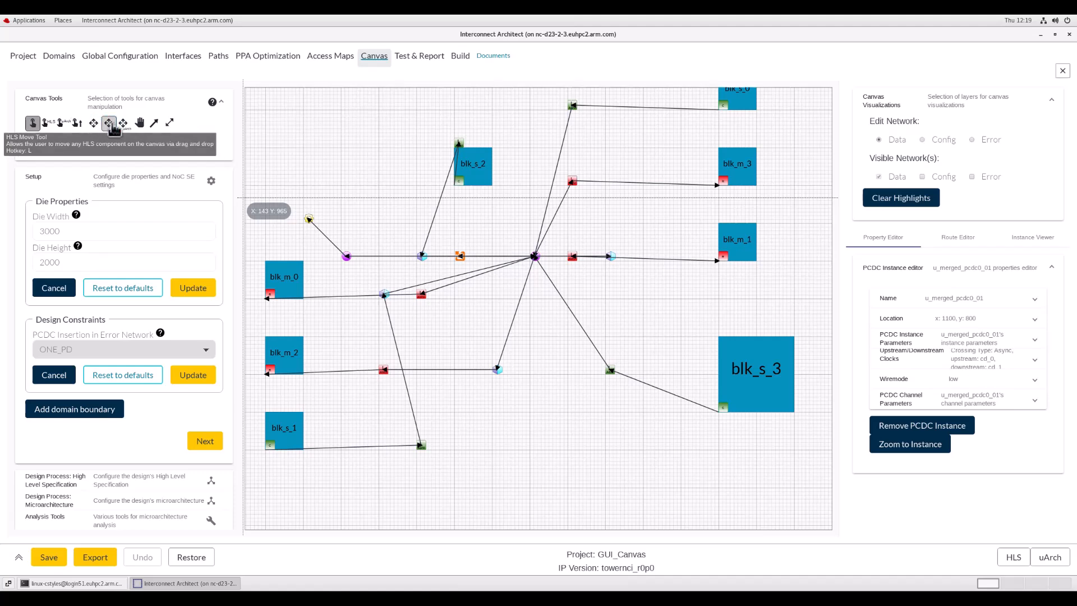
left_click(140, 123)
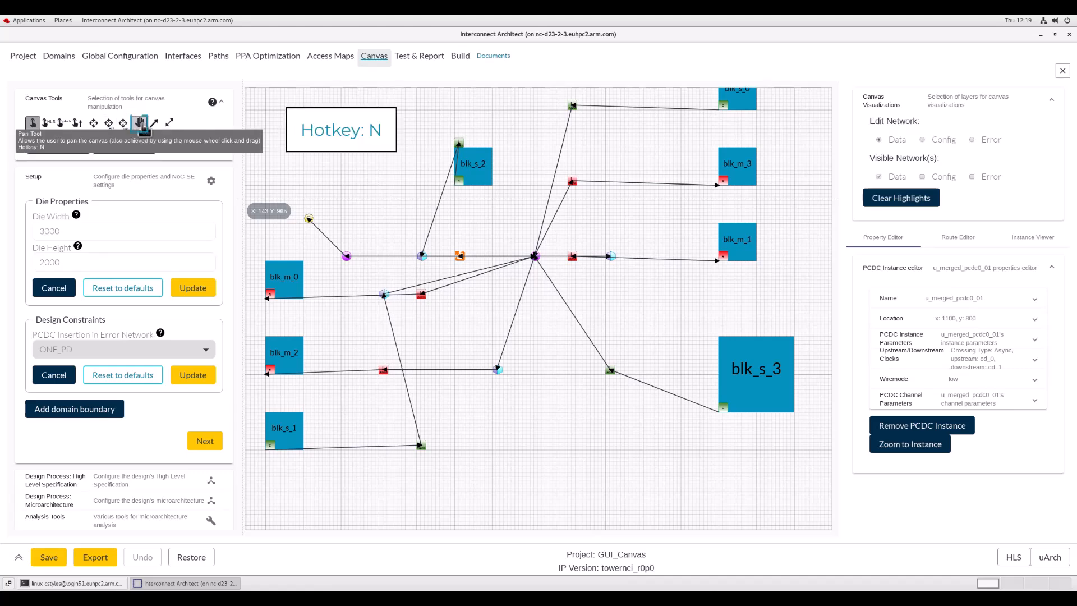
left_click(155, 123)
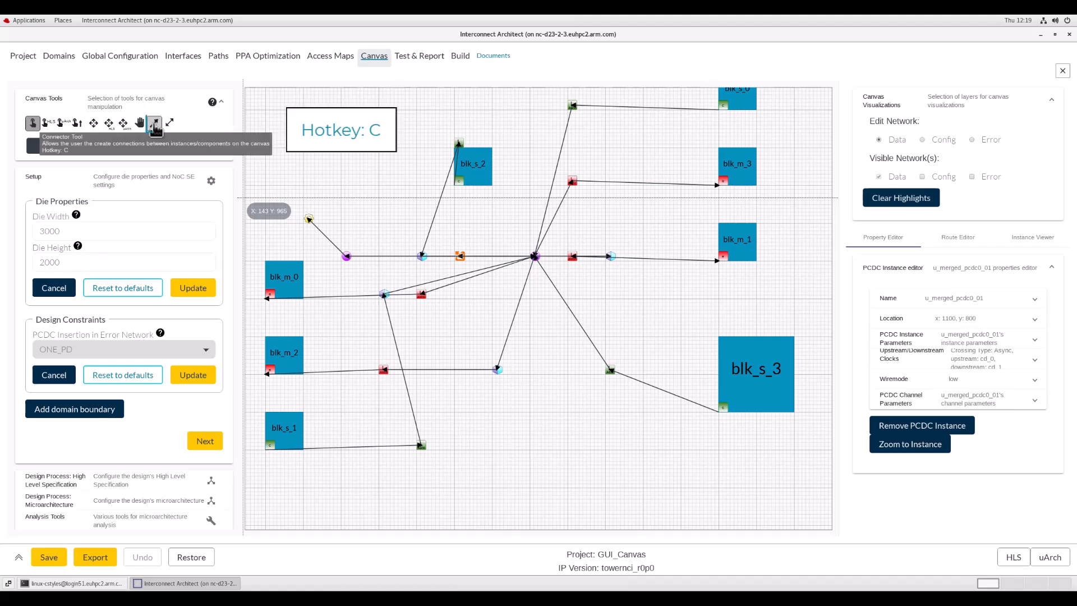
left_click(170, 123)
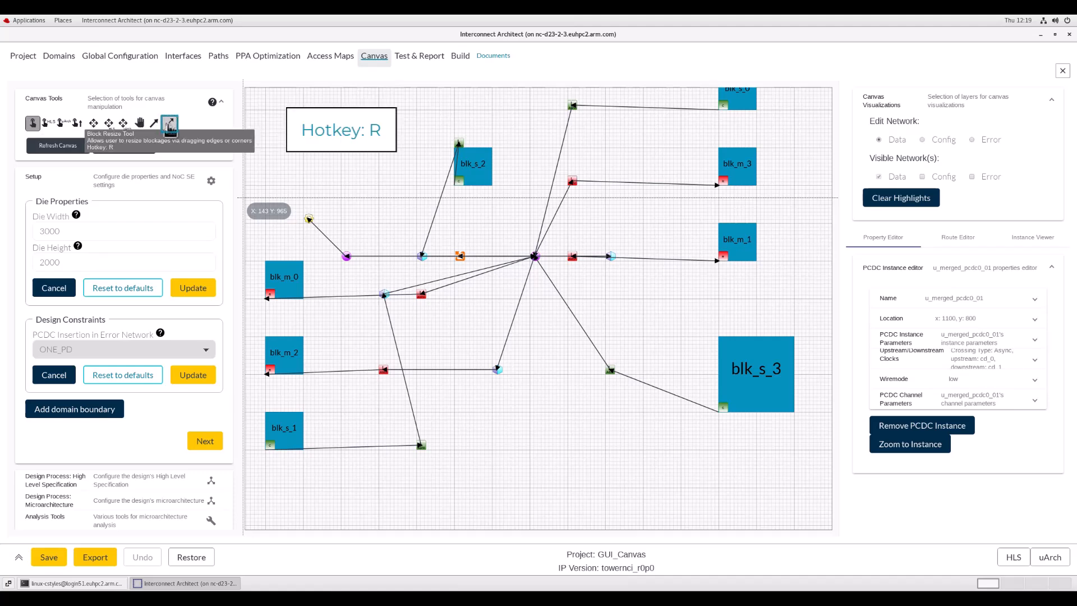
left_click(170, 124)
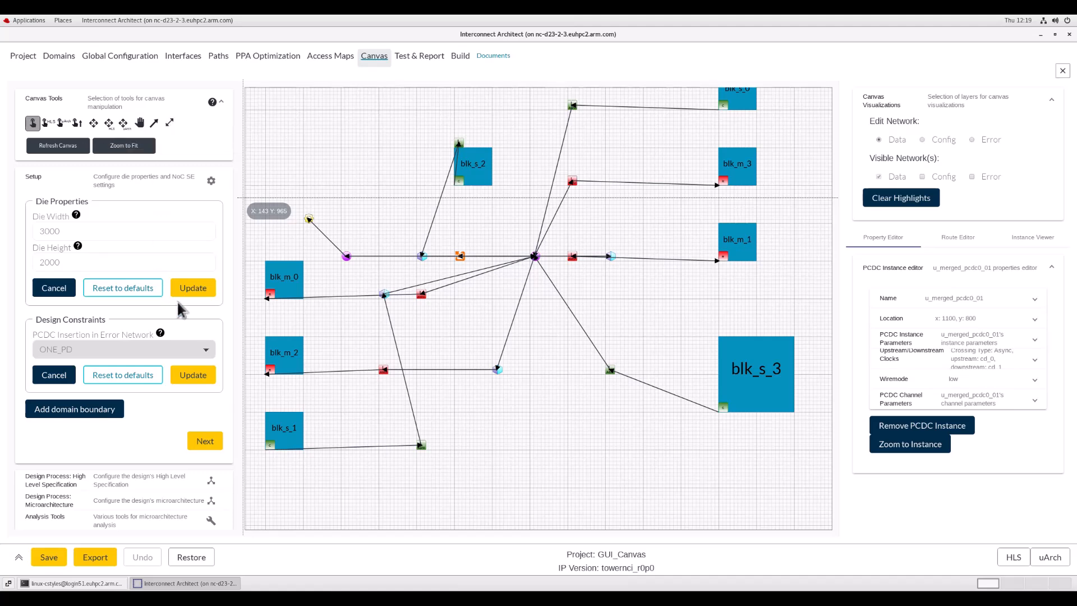
- Filter the instances in the Instance Viewer to show only those of type pcdcs
left_click(1028, 241)
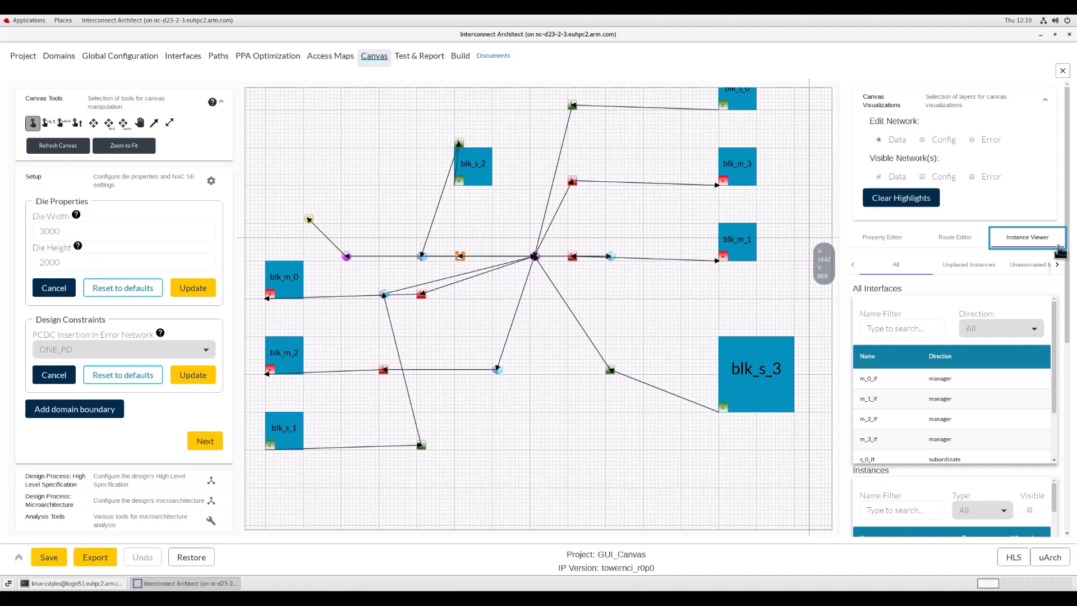
left_click_drag(1073, 254, 1075, 390)
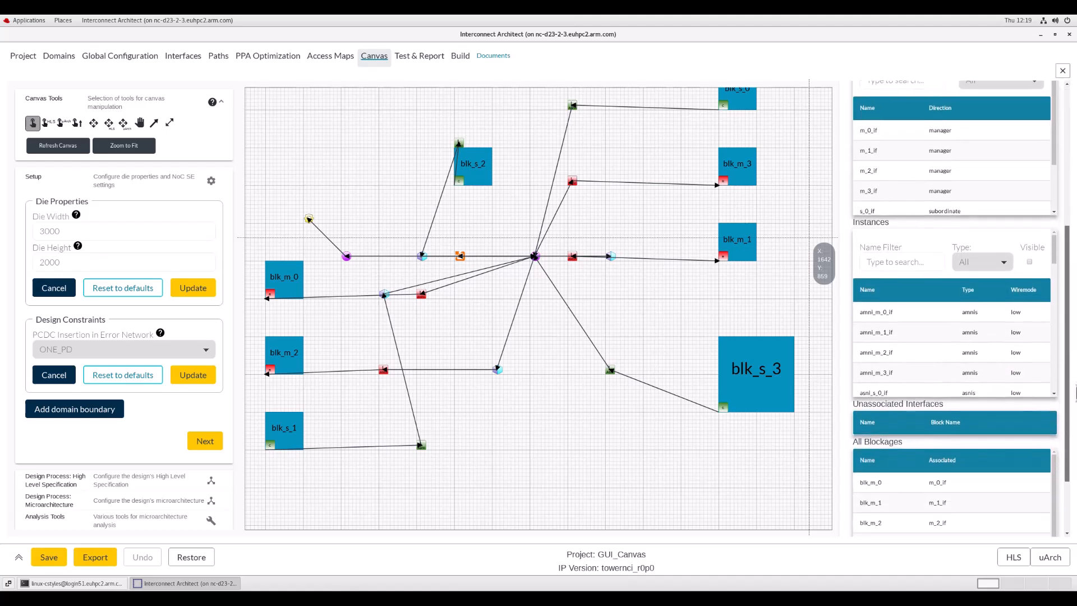
left_click(991, 268)
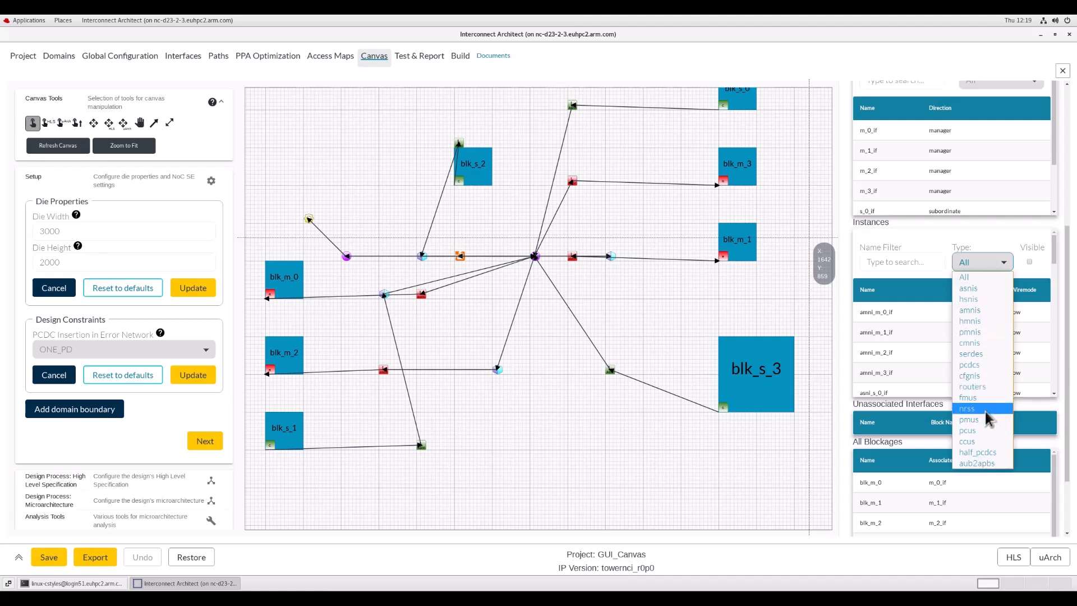
left_click(984, 365)
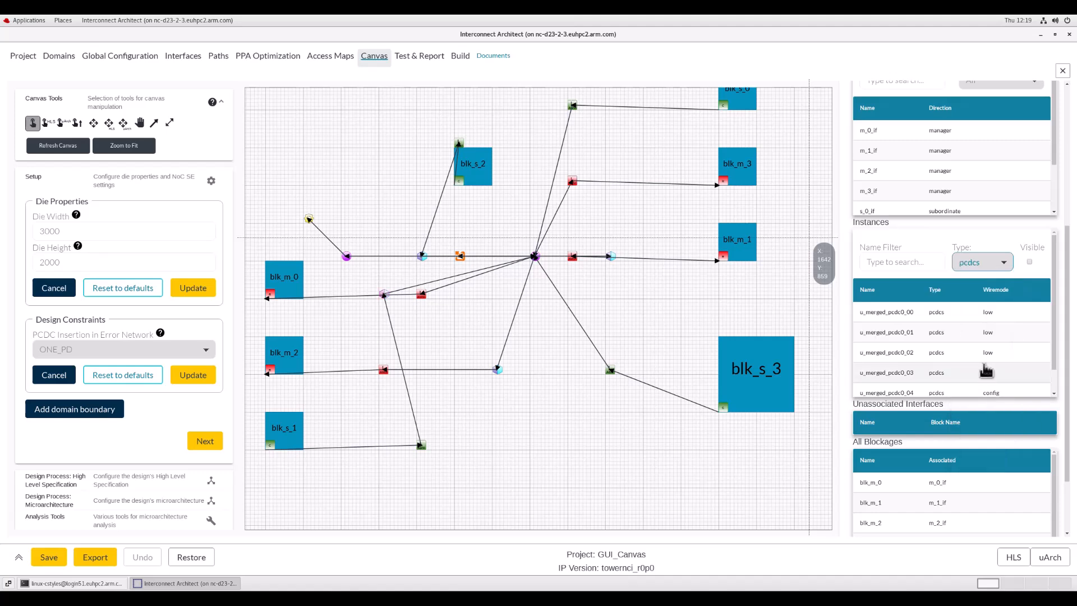
- Select the instance u_merged_pcdc0_01 from the filtered instances and zoom the canvas to it
left_click(892, 334)
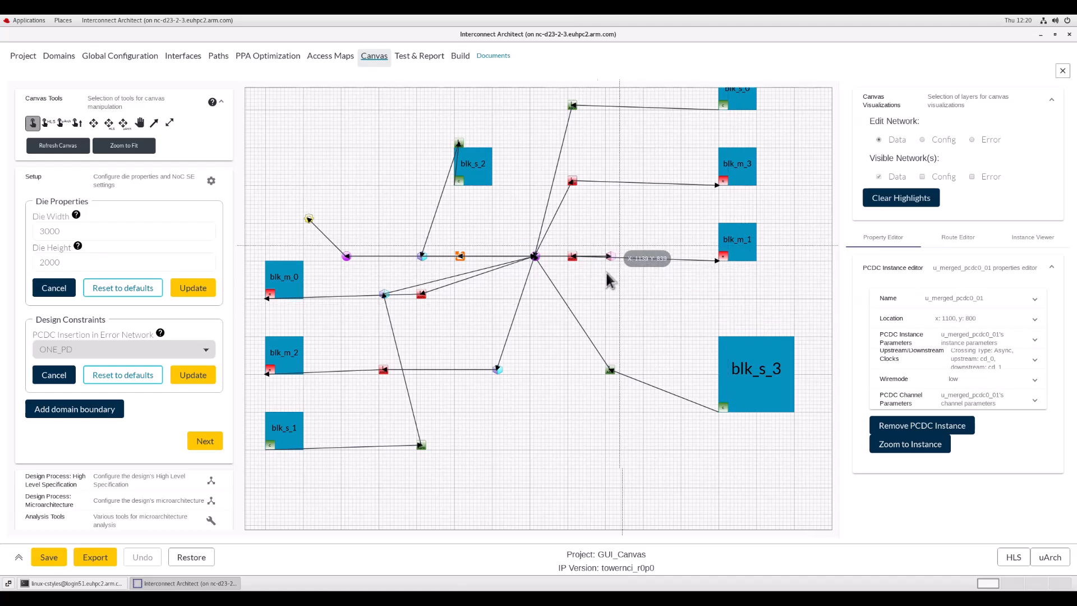
left_click(907, 446)
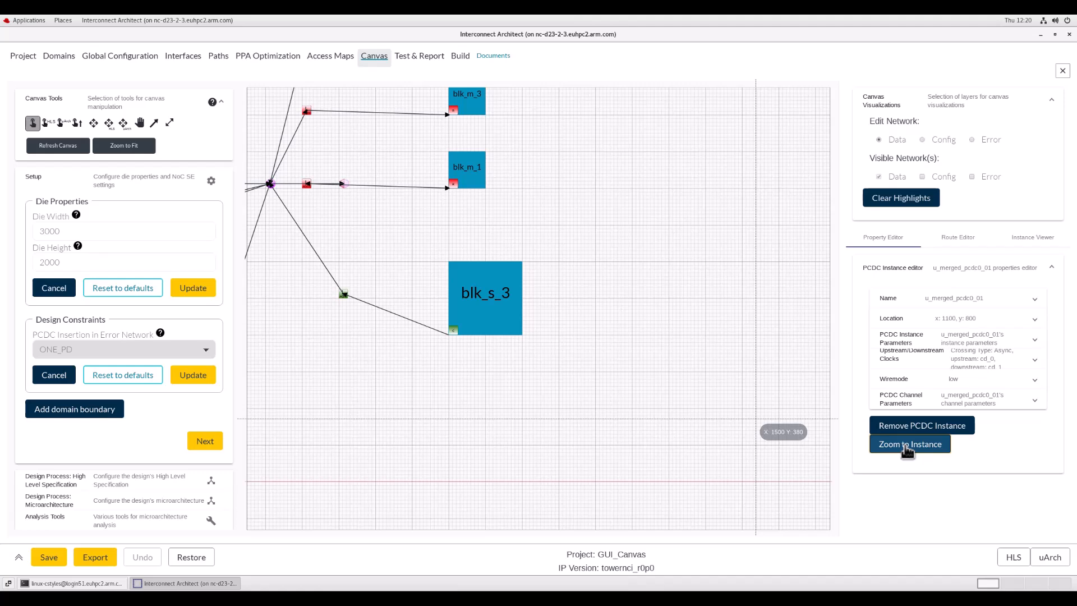
left_click(907, 446)
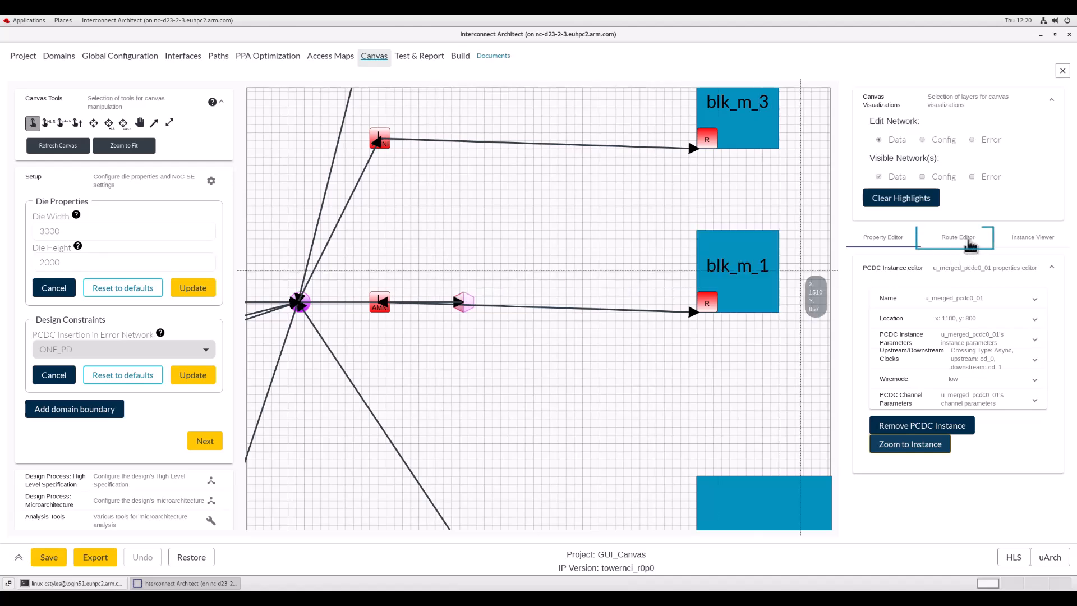
- Highlight the data network paths from asni_s_0_if to amni_m_2_if and amni_m_3_if in the Route Editor, and show the full route on the canvas
left_click(969, 242)
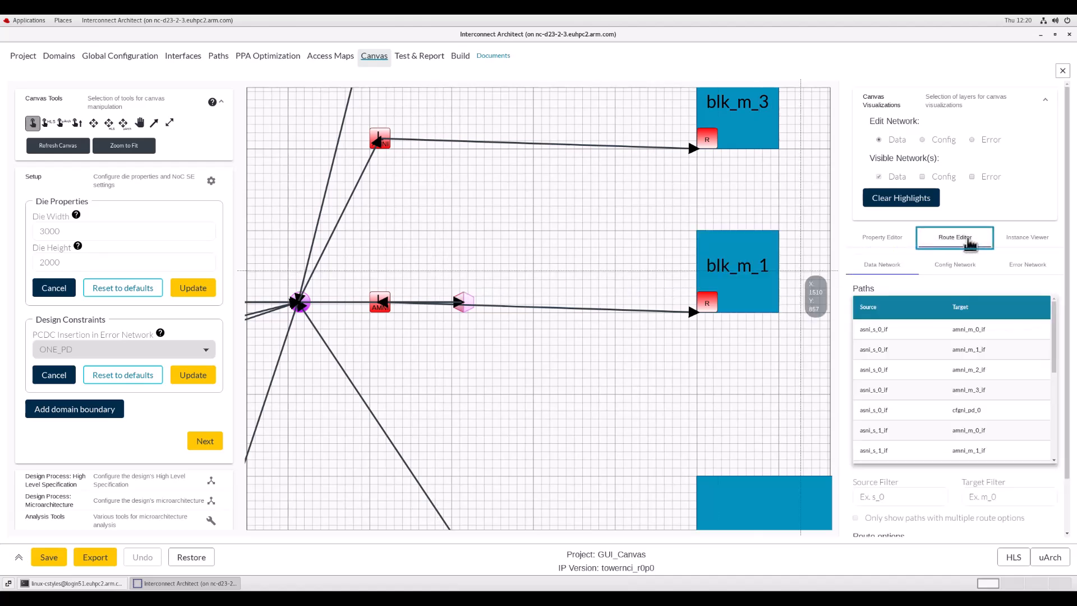
left_click(902, 375)
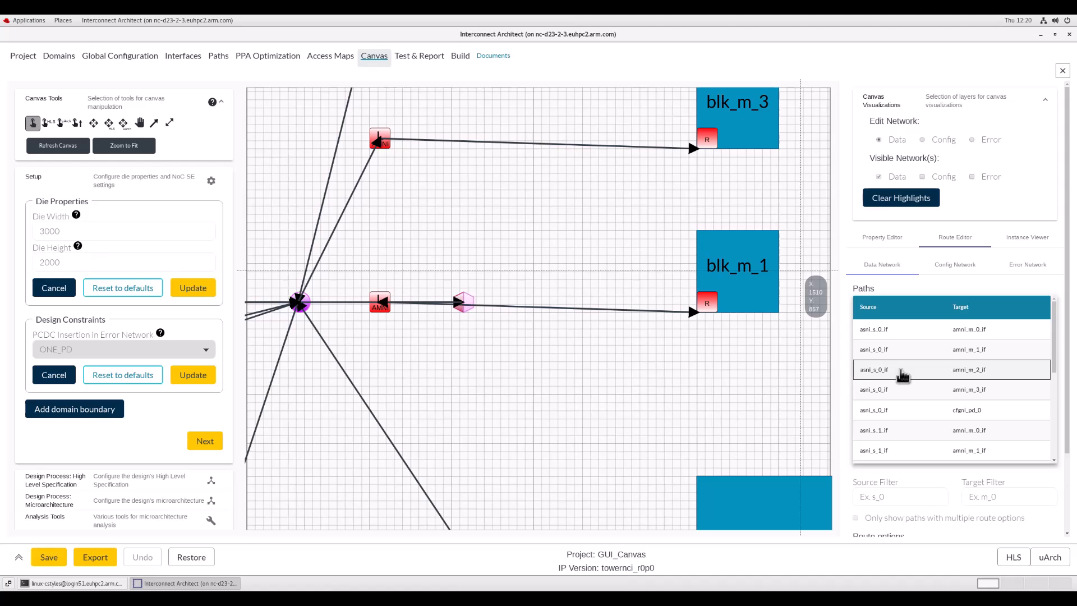
left_click(902, 391)
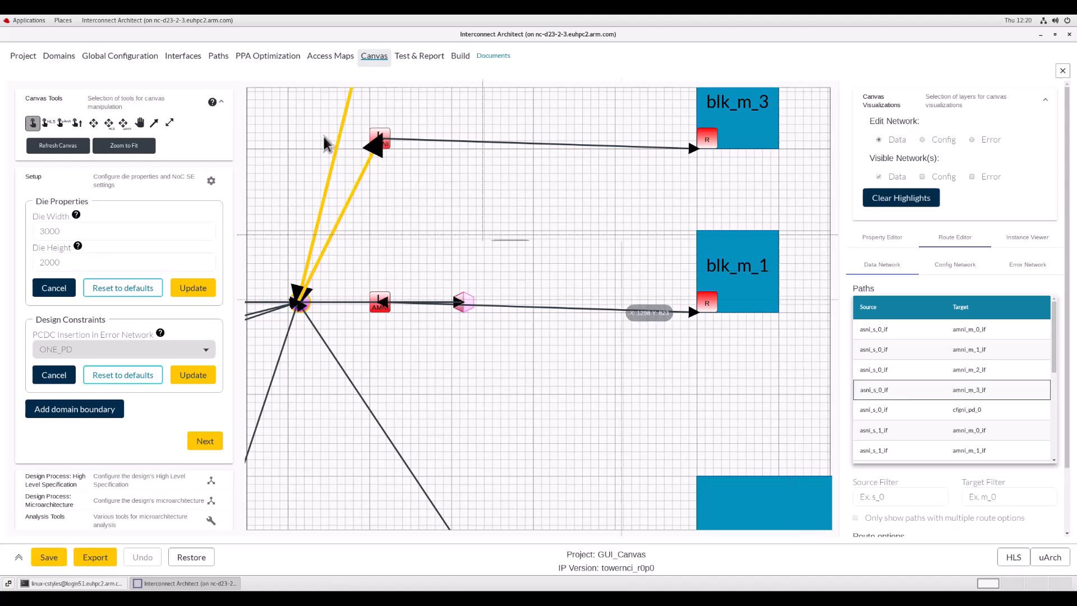
left_click(131, 148)
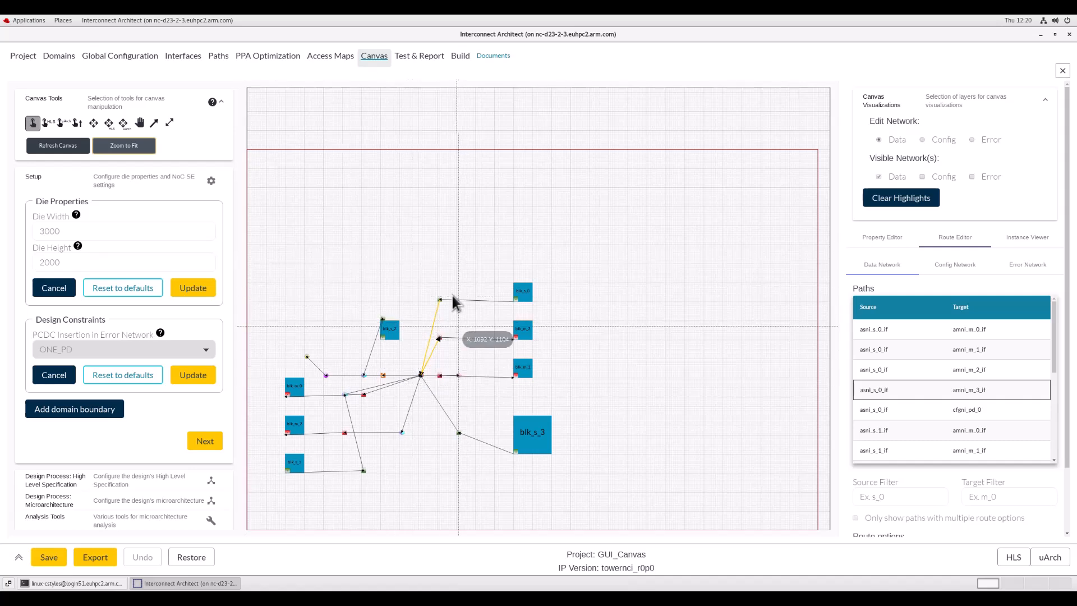
- Highlight the paths from asni_s_1_if to amni_m_0_if and amni_m_1_if and from asni_s_0_if to amni_m_2_if, finishing with all highlights cleared
left_click(879, 432)
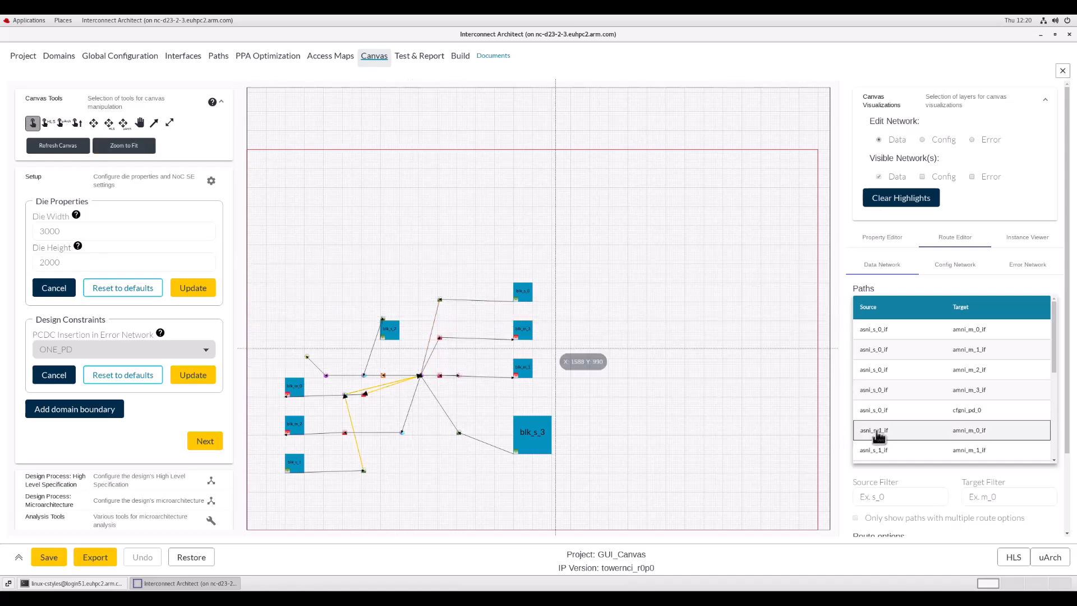
left_click(881, 452)
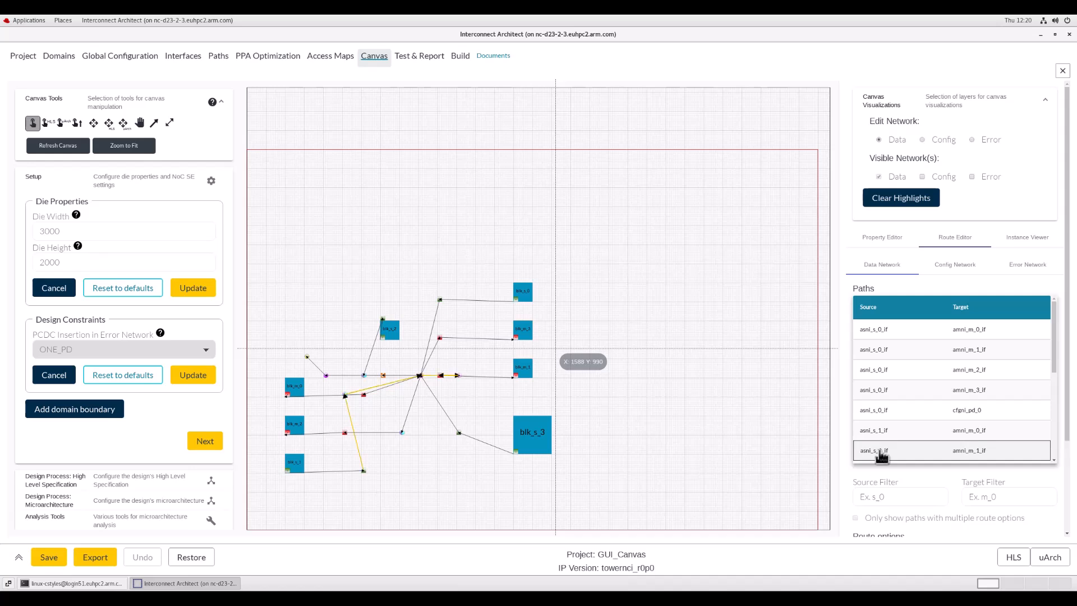
left_click(883, 380)
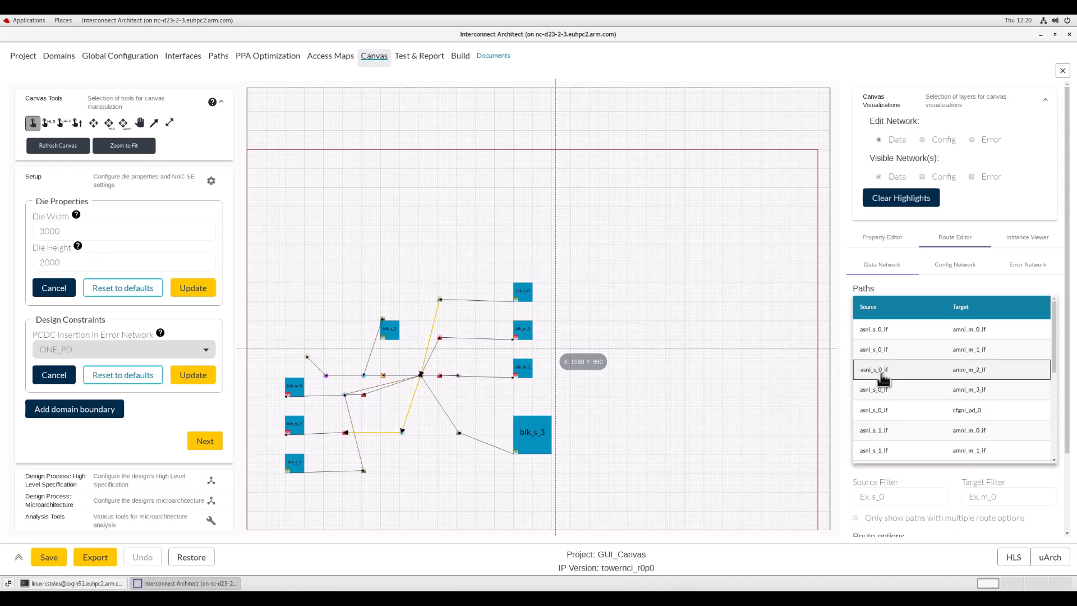
left_click(882, 199)
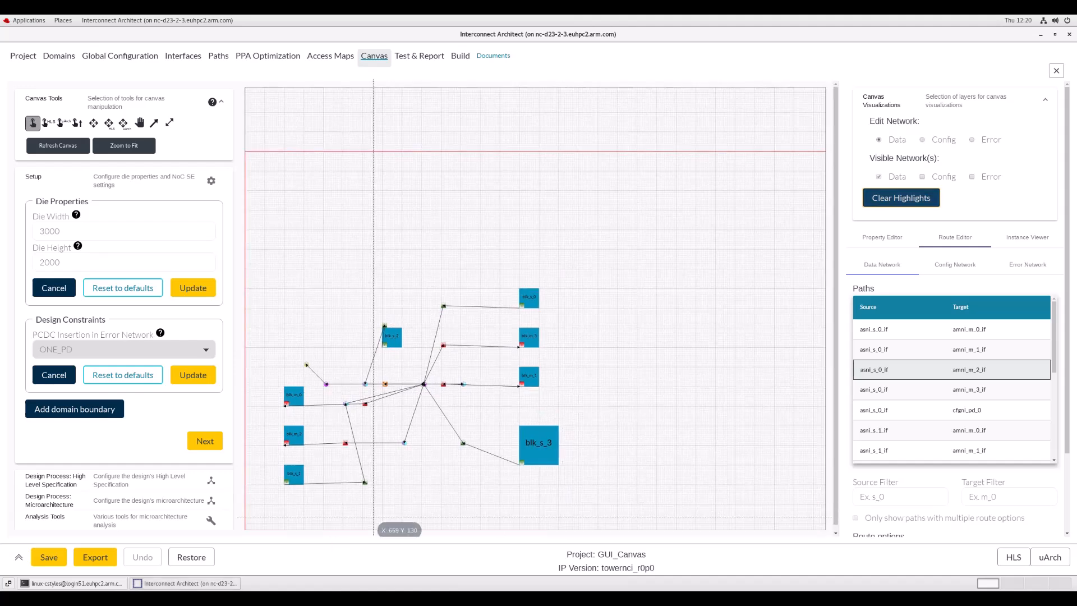